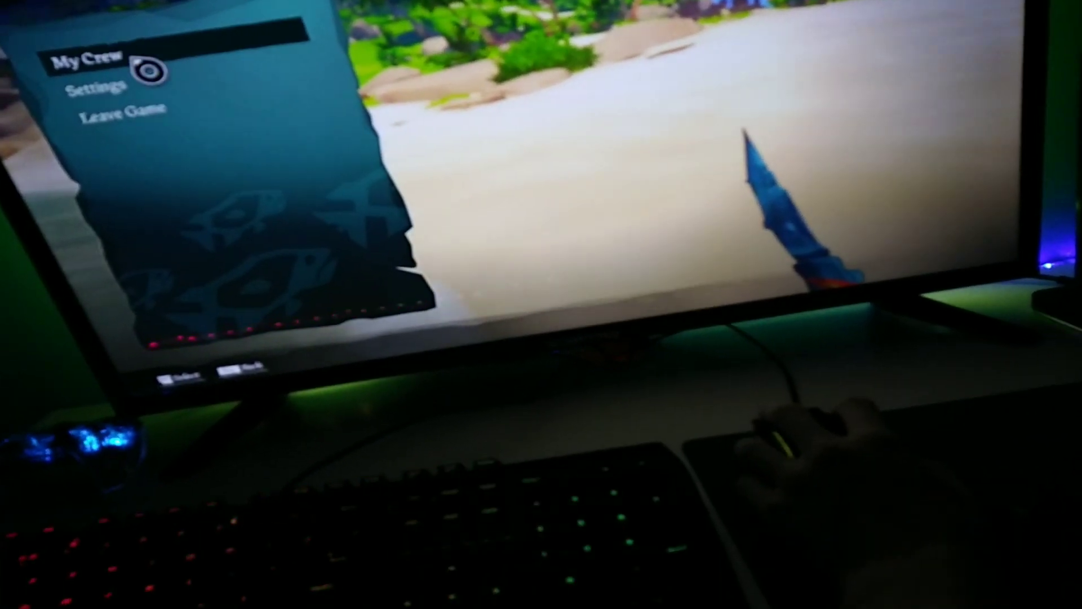
click(170, 84)
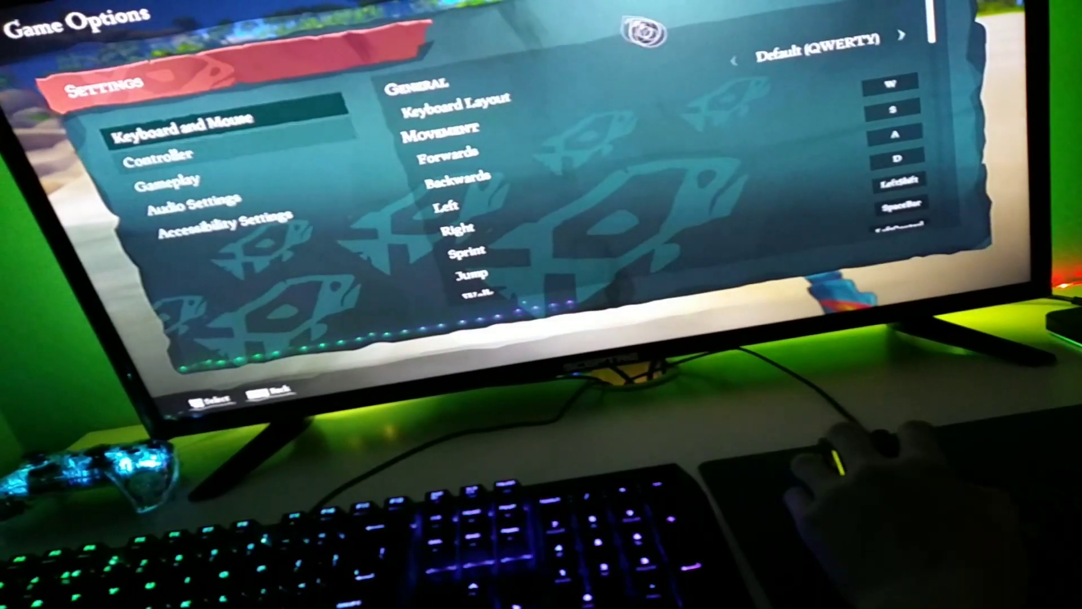
scroll(707, 114, down, 2)
scroll(698, 124, down, 3)
scroll(659, 140, down, 2)
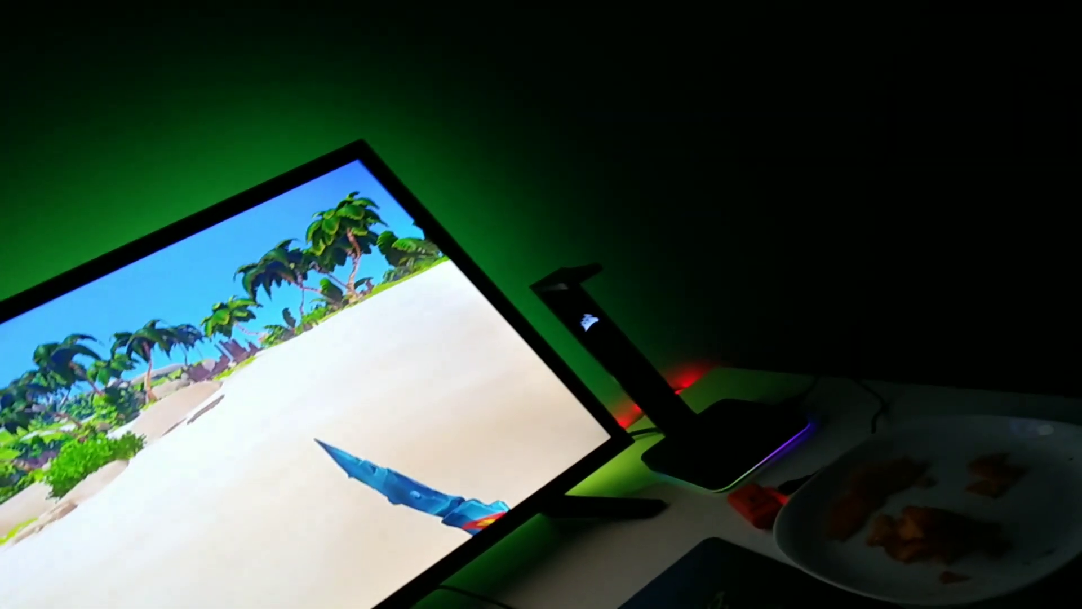
key(1)
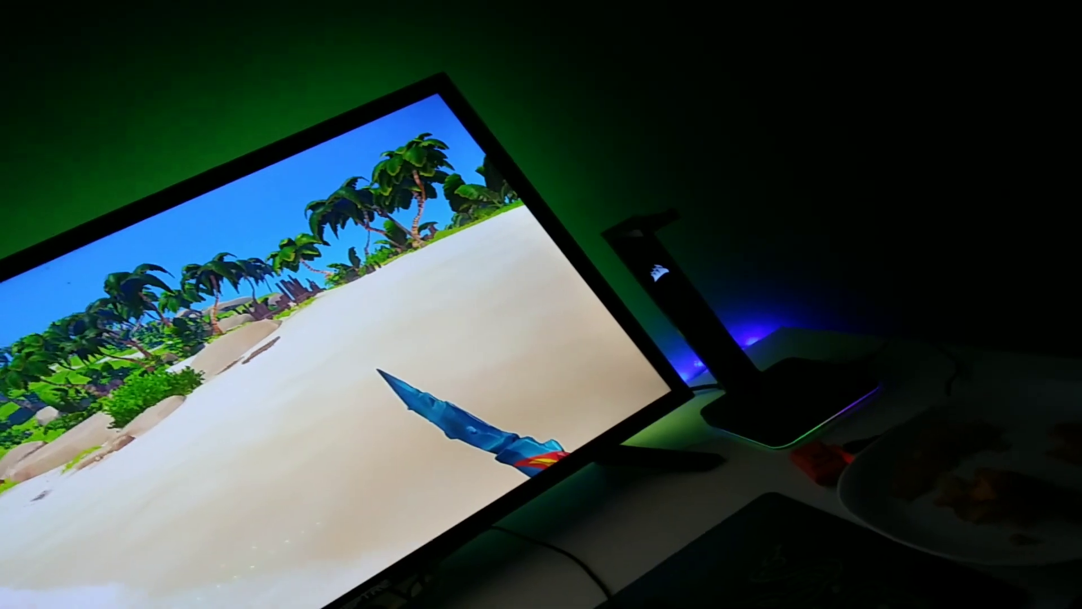